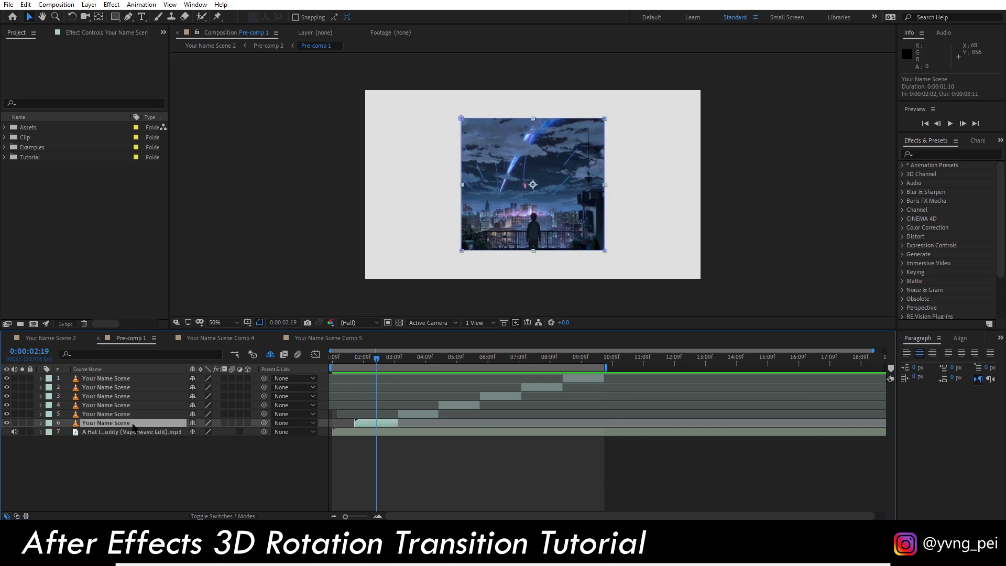
# - Reveal the rotation property of layer 6 and enable 3D for all six Your Name Scene layers
pyautogui.press('r')
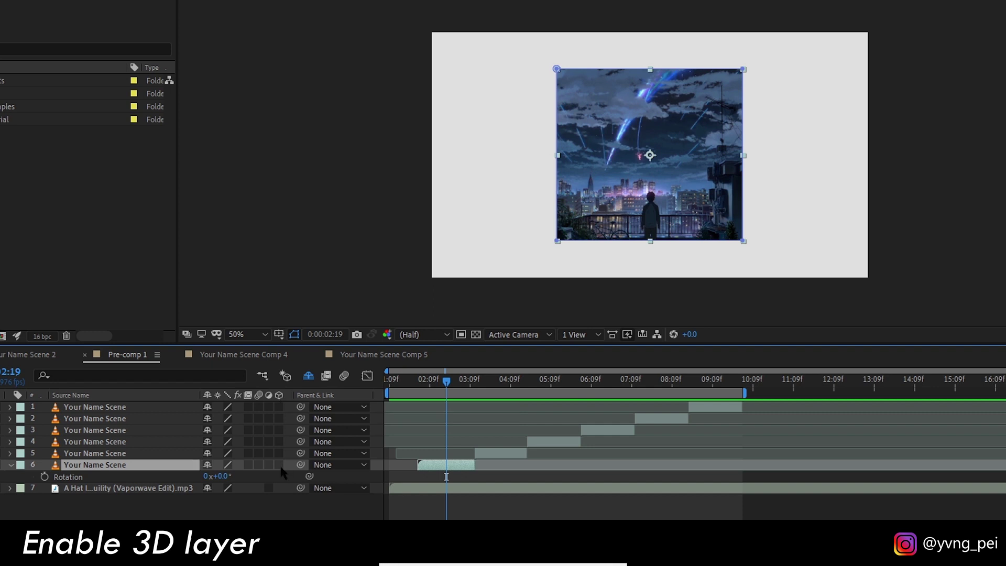
pyautogui.moveTo(279, 465); pyautogui.dragTo(282, 436)
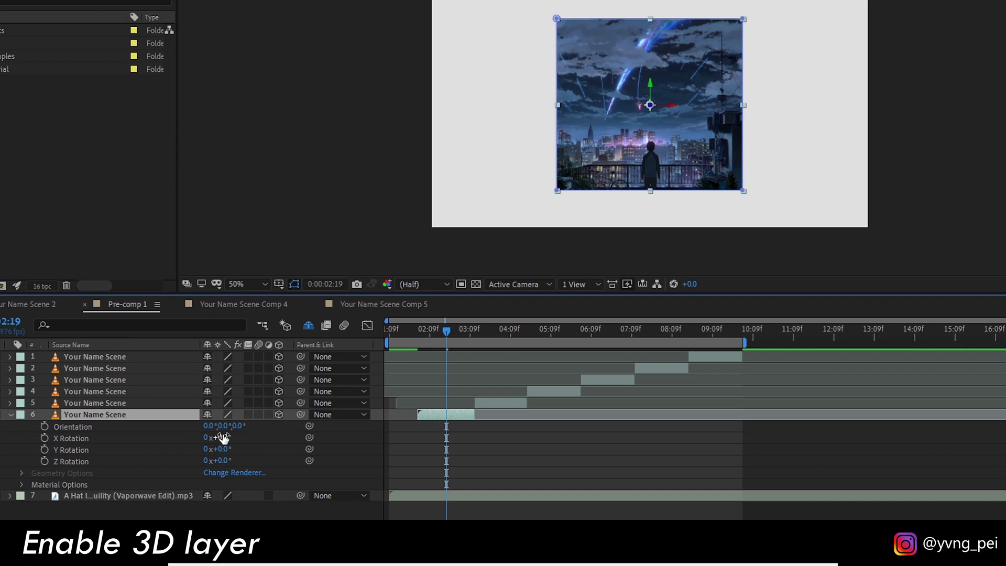
# - Try out layer 6's X, Y and Z Rotation, undoing each change
pyautogui.moveTo(227, 439); pyautogui.dragTo(238, 458)
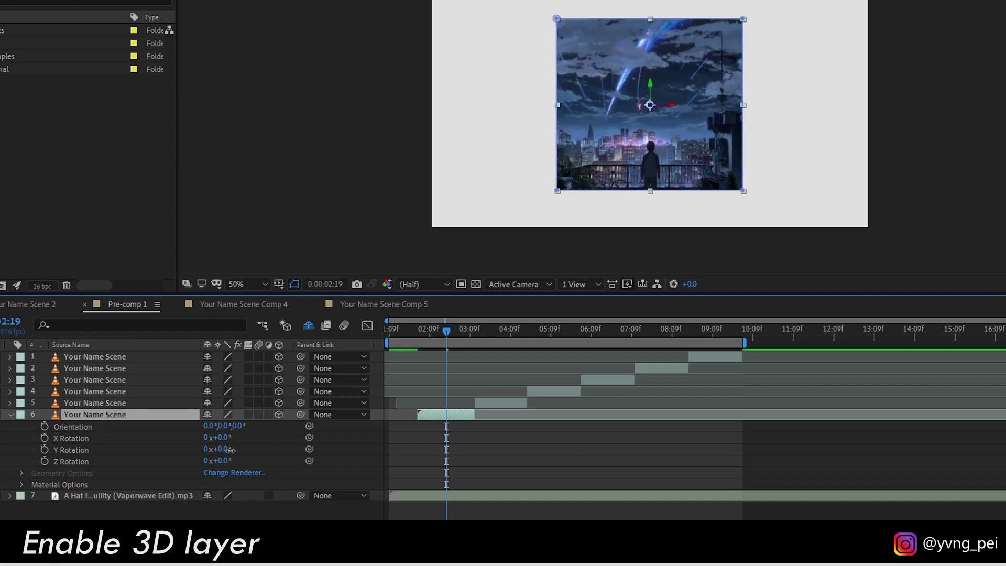
pyautogui.moveTo(223, 449); pyautogui.dragTo(250, 456)
pyautogui.hotkey('ctrl', 'z')
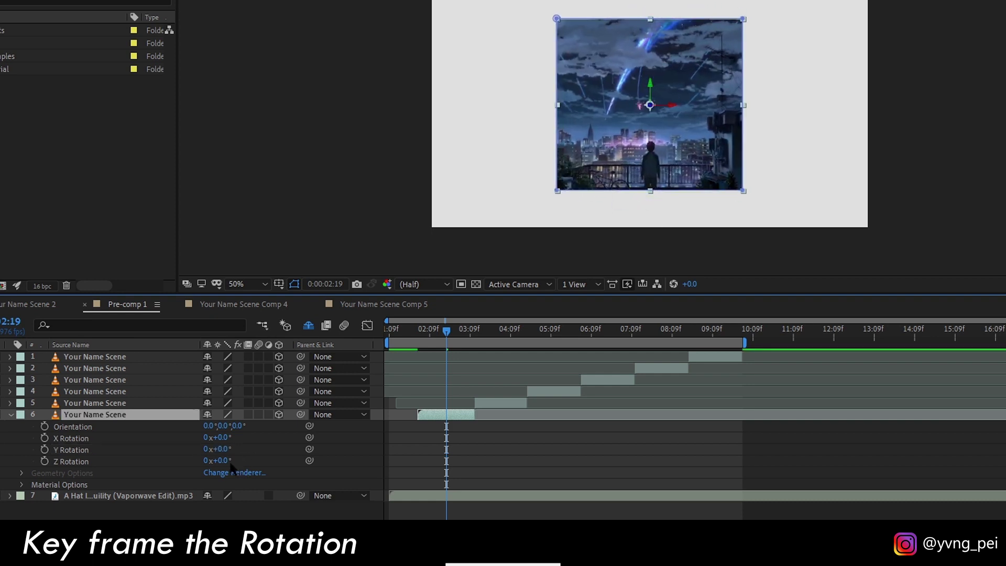
pyautogui.moveTo(226, 461)
pyautogui.mouseDown()
pyautogui.moveTo(244, 463)
pyautogui.moveTo(175, 469)
pyautogui.moveTo(236, 462)
pyautogui.moveTo(213, 463)
pyautogui.mouseUp()
pyautogui.hotkey('ctrl', 'z')
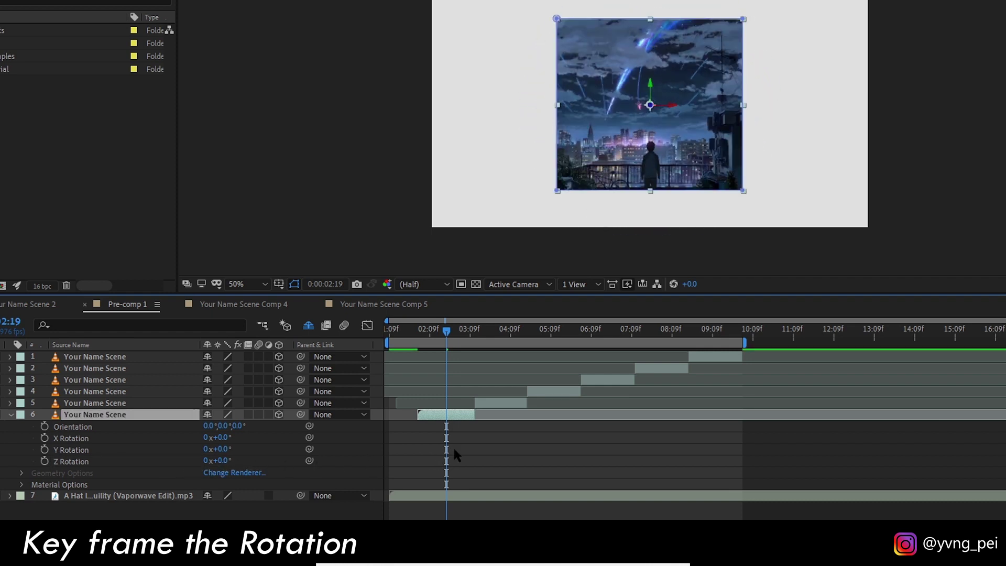
# - Add an X Rotation keyframe at 0° on layer 6 at 0:00:03:01, ten frames before the clip's last frame
pyautogui.scroll(1, 455, 443)
pyautogui.scroll(1, 461, 439)
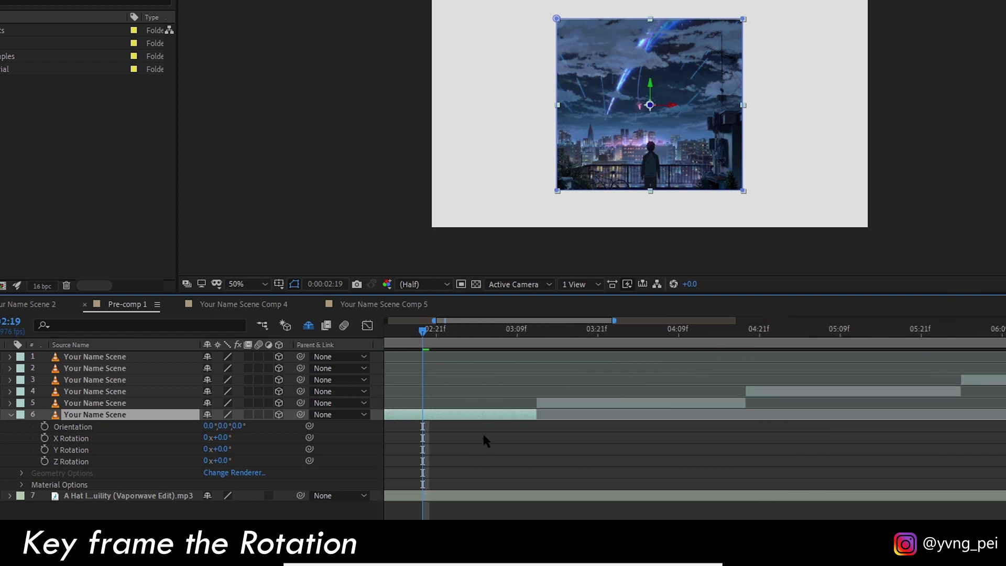
pyautogui.moveTo(506, 334); pyautogui.dragTo(530, 335)
pyautogui.hscroll(-2, 461, 448)
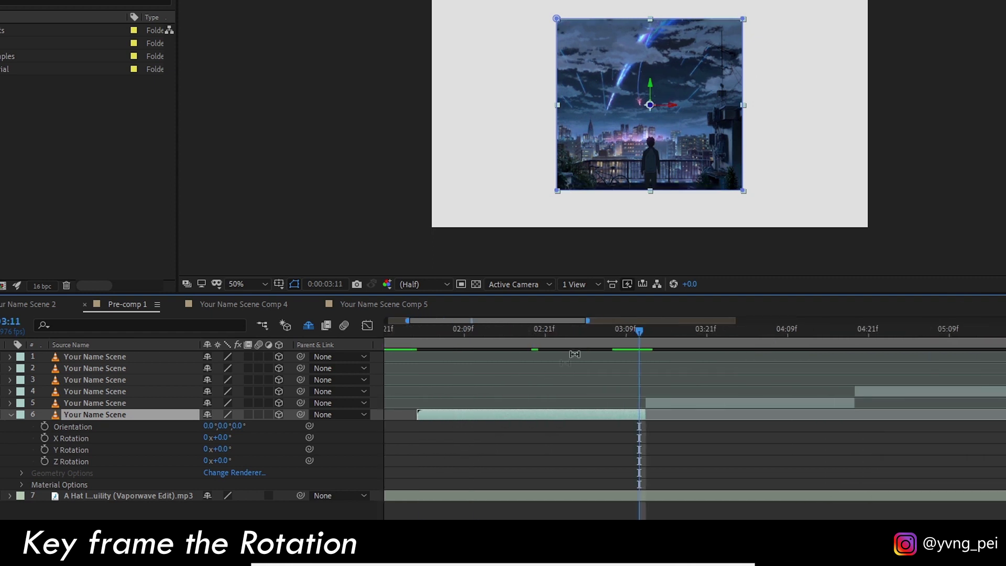
pyautogui.moveTo(603, 338); pyautogui.dragTo(639, 338)
pyautogui.hotkey('shift', 'pageup')
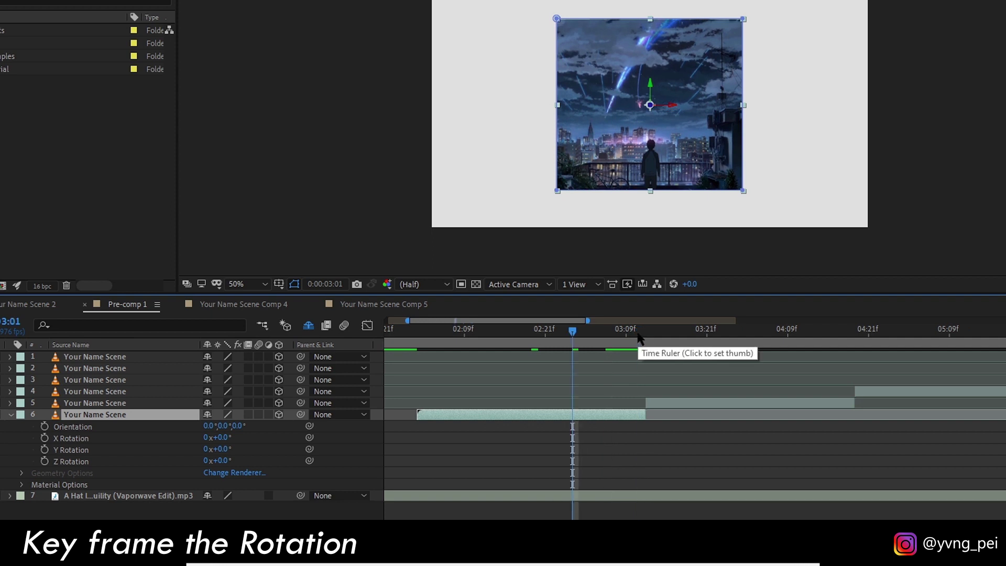
pyautogui.click(45, 437)
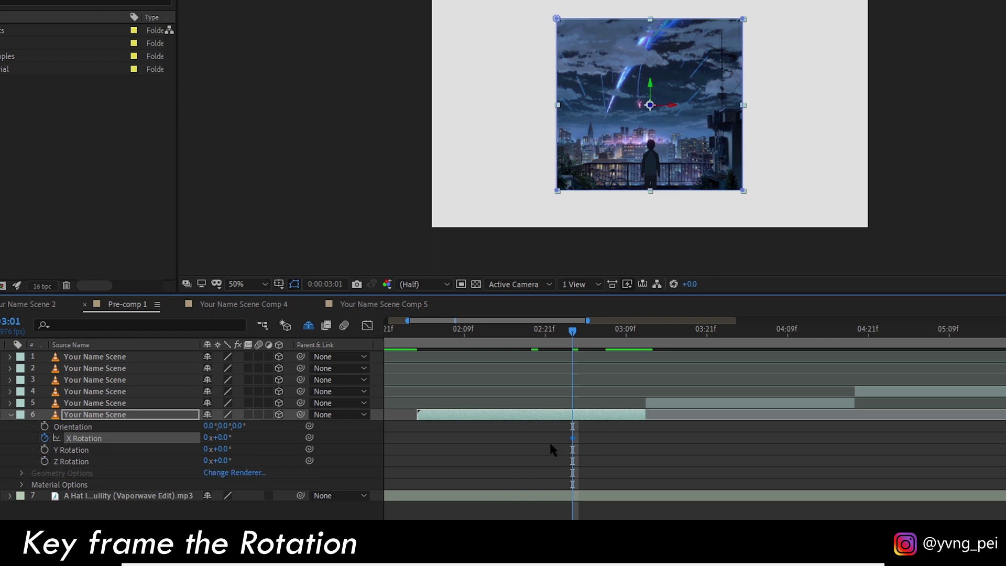
# - Set layer 6's X Rotation to 90° at its last frame, 0:00:03:11
pyautogui.hotkey('shift', 'pagedown')
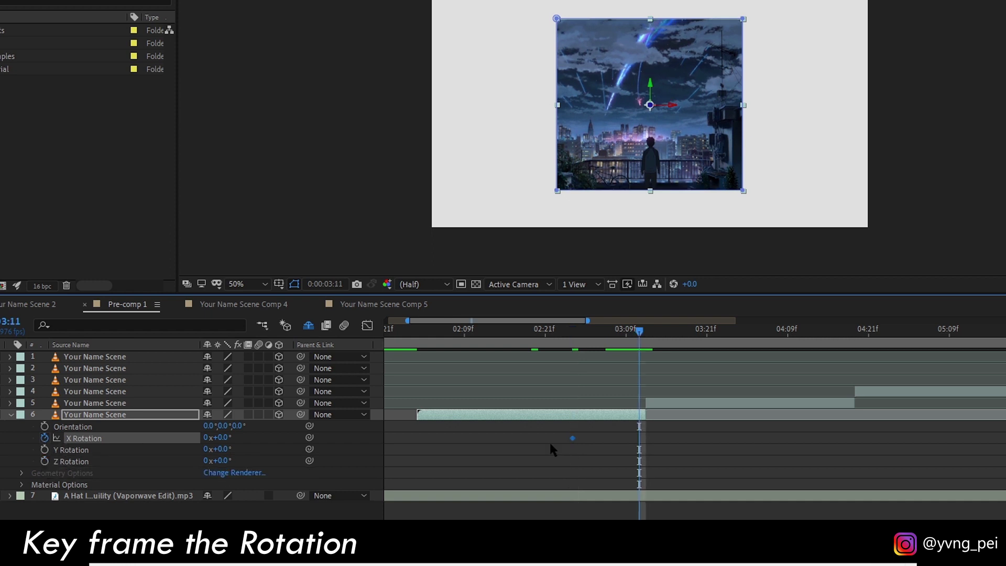
pyautogui.click(224, 438)
pyautogui.write('90')
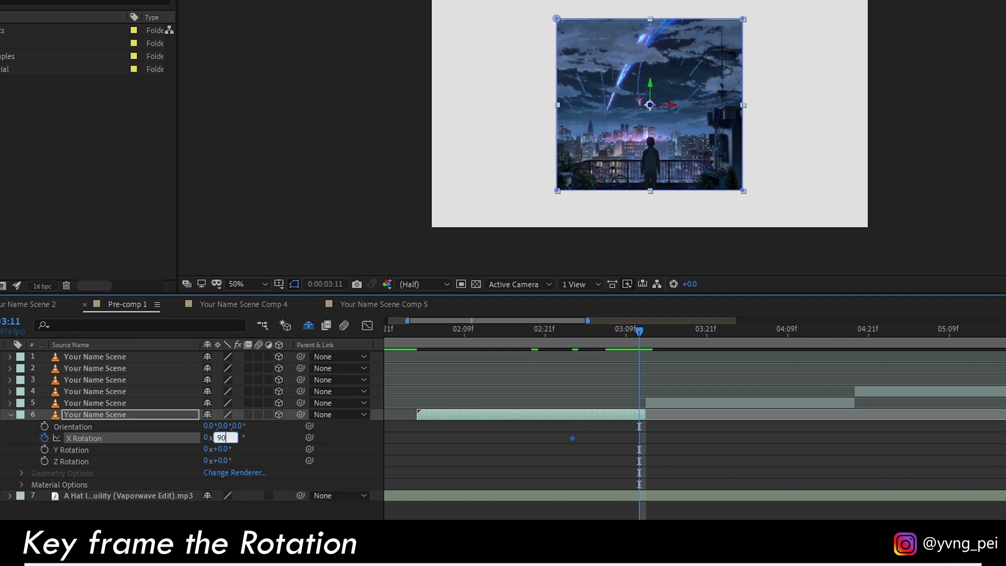
pyautogui.press('Return')
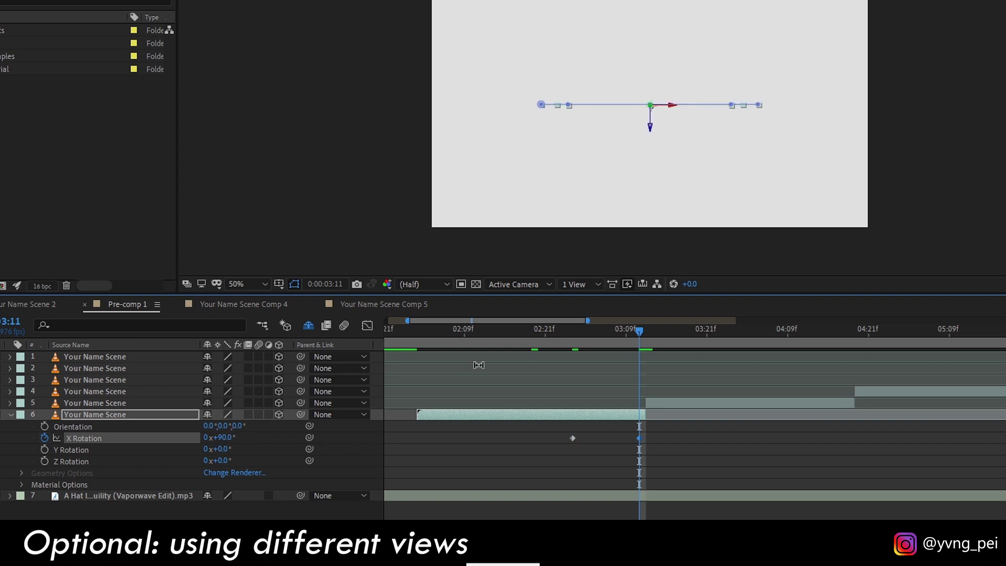
# - Show the composition in two horizontal views, keeping the Top view beside the Active Camera
pyautogui.click(591, 285)
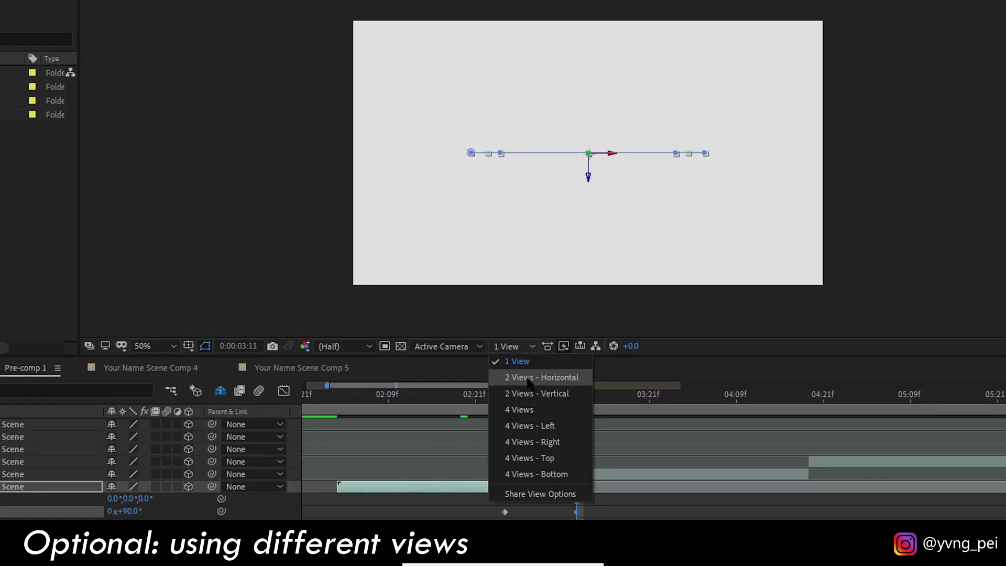
pyautogui.click(560, 377)
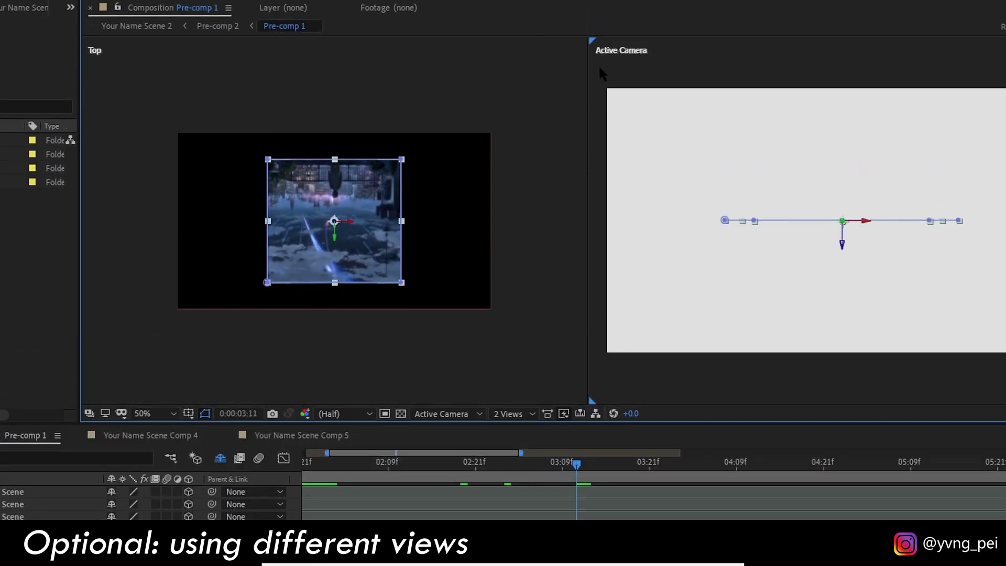
pyautogui.click(416, 376)
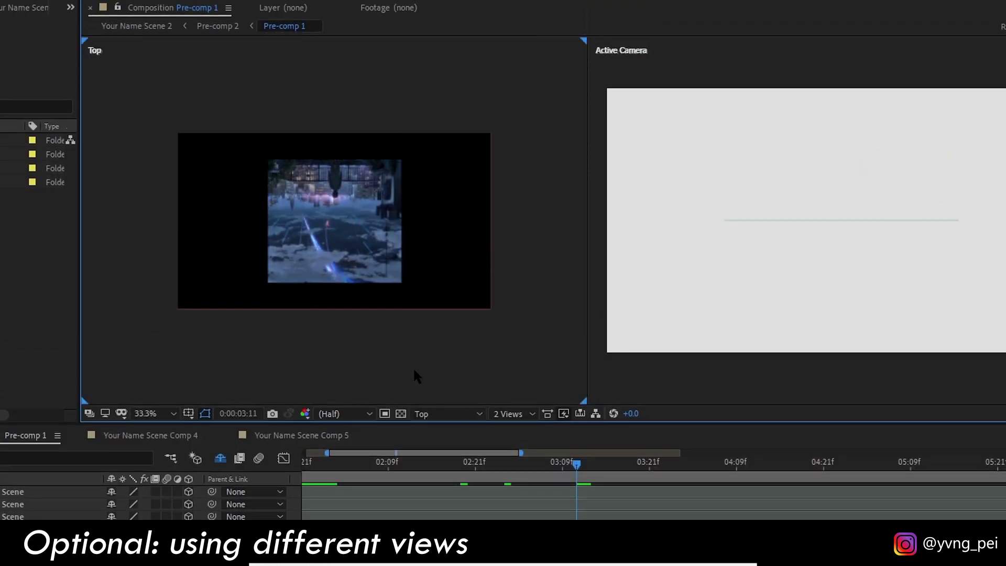
pyautogui.click(471, 417)
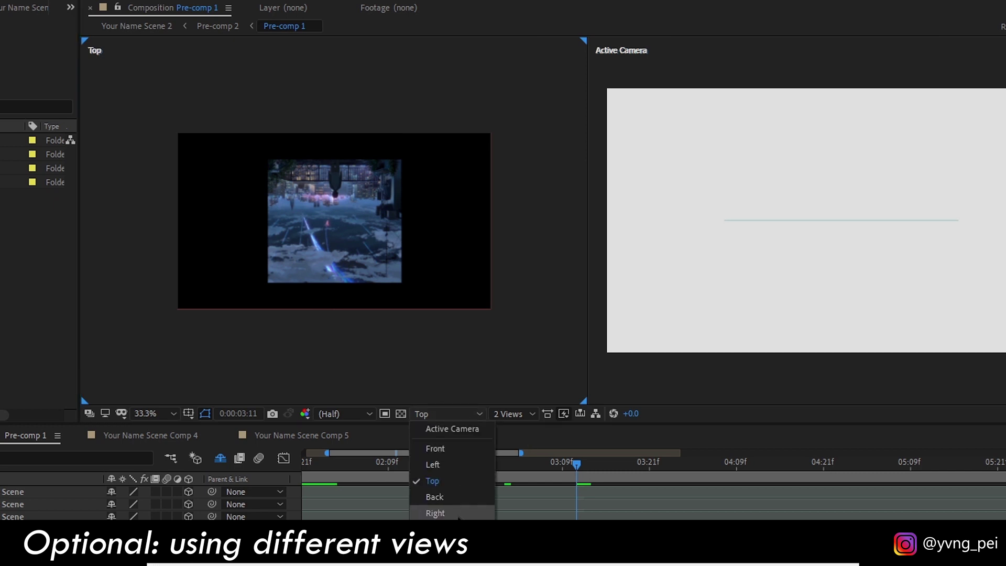
pyautogui.click(605, 491)
# - Keyframe layer 5's X Rotation at -90° on its first frame, 0:00:03:12
pyautogui.moveTo(576, 463); pyautogui.dragTo(580, 498)
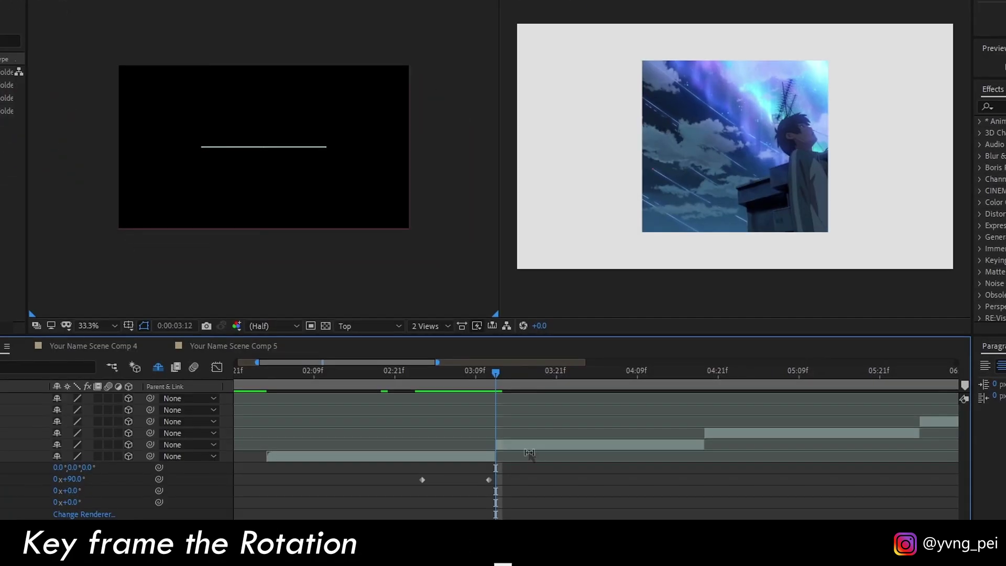
pyautogui.click(526, 446)
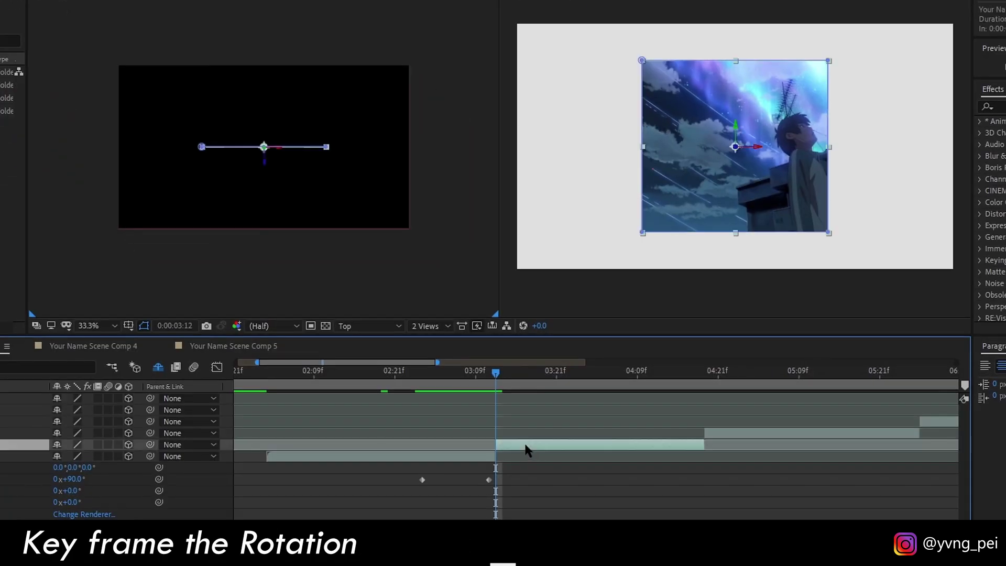
pyautogui.press('r')
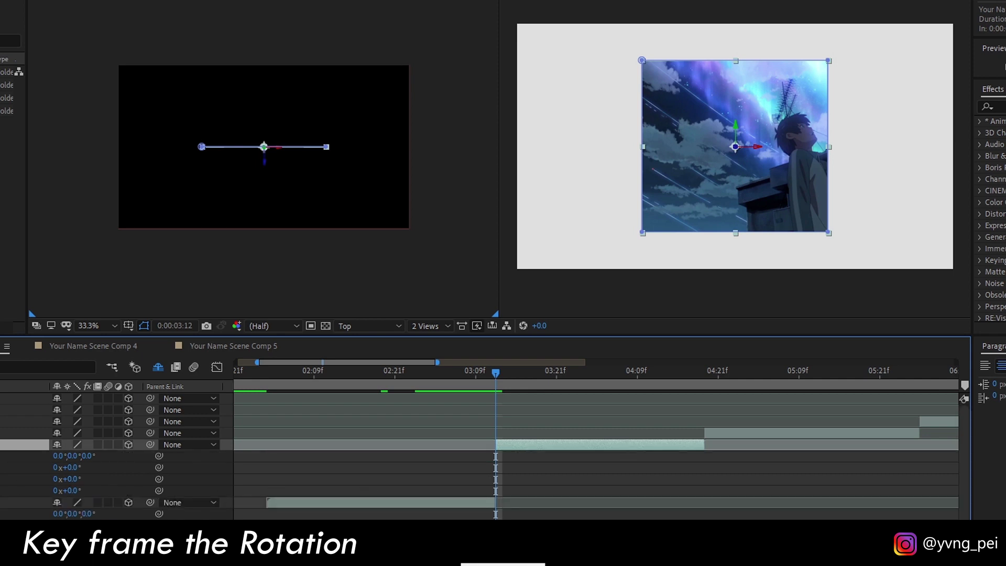
pyautogui.click(1, 467)
pyautogui.click(74, 467)
pyautogui.write('-90')
pyautogui.press('Return')
# - Set layer 5's X Rotation to 0° at 0:00:03:22 and scrub back through the transition to 0:00:03:01
pyautogui.hotkey('shift', 'pagedown')
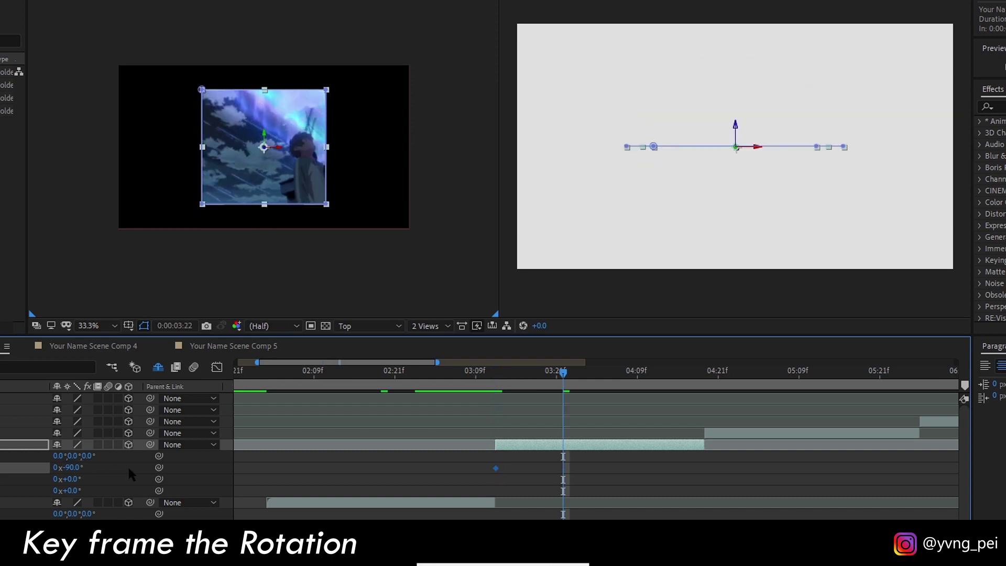
pyautogui.click(74, 467)
pyautogui.write('0')
pyautogui.press('Return')
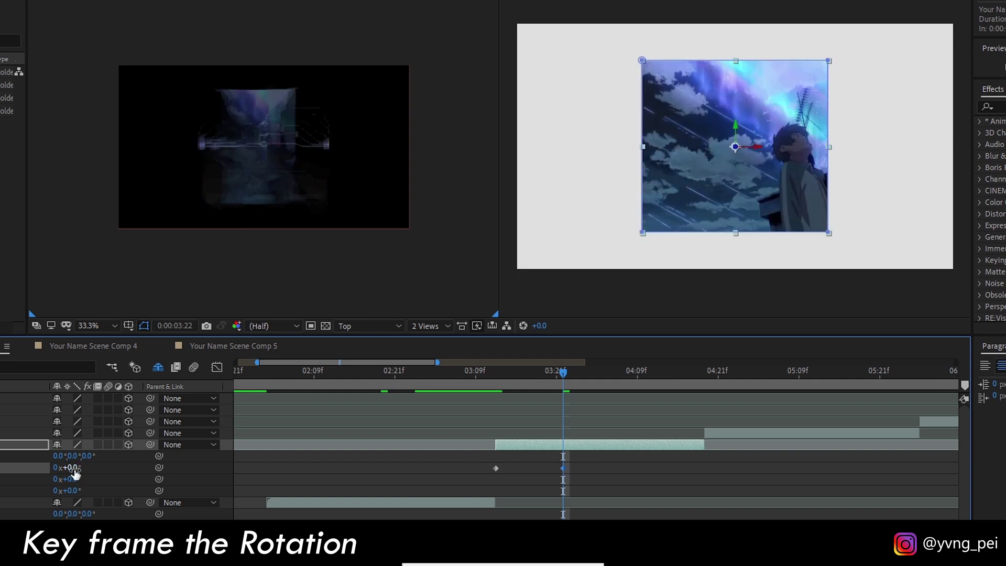
pyautogui.click(421, 377)
pyautogui.moveTo(423, 381); pyautogui.dragTo(423, 497)
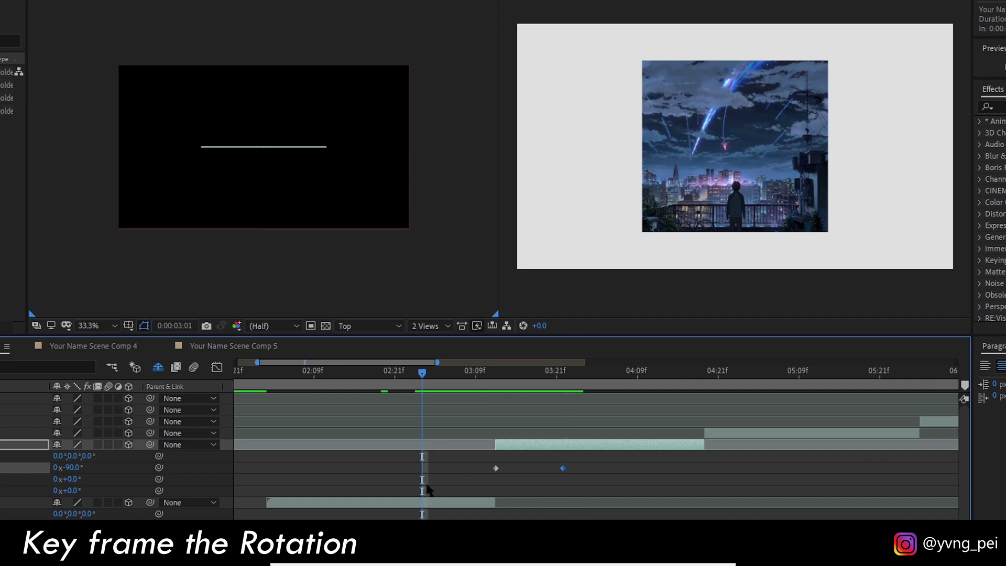
# - Keyframe layer 5's Y Rotation at 0° on 0:00:04:08 and at 90° on 0:00:04:18
pyautogui.hscroll(2, 445, 474)
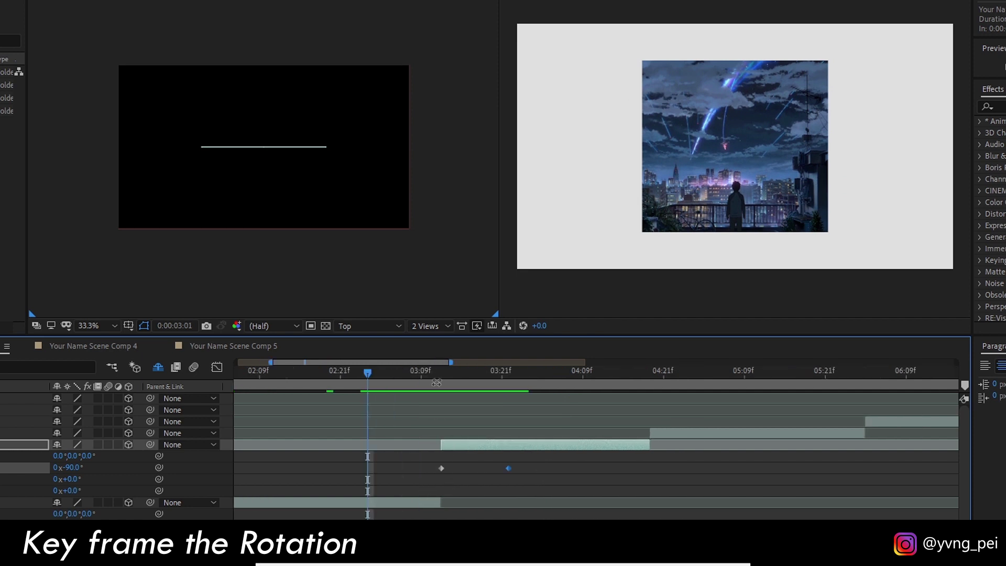
pyautogui.moveTo(421, 375); pyautogui.dragTo(341, 376)
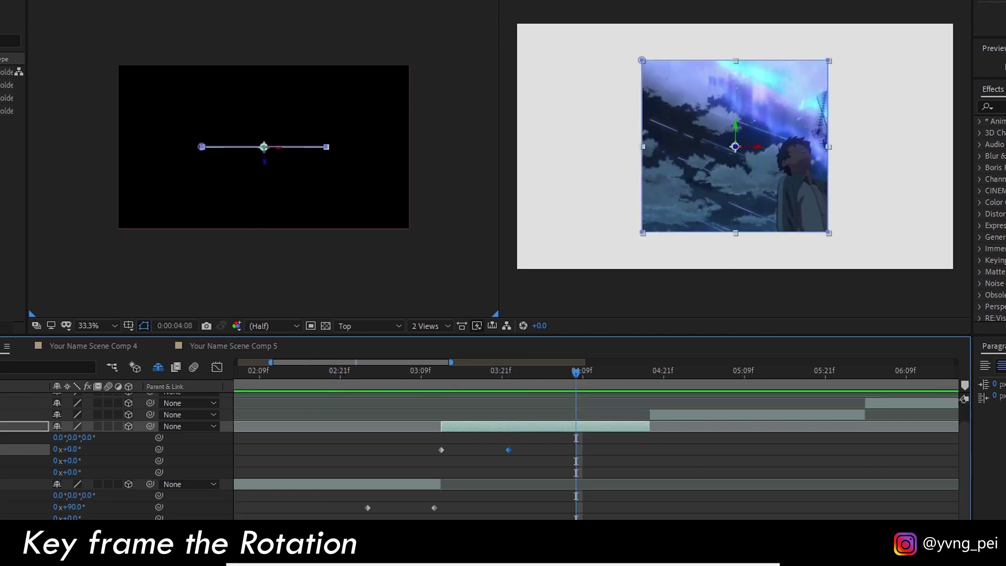
pyautogui.click(2, 461)
pyautogui.hotkey('shift', 'pagedown')
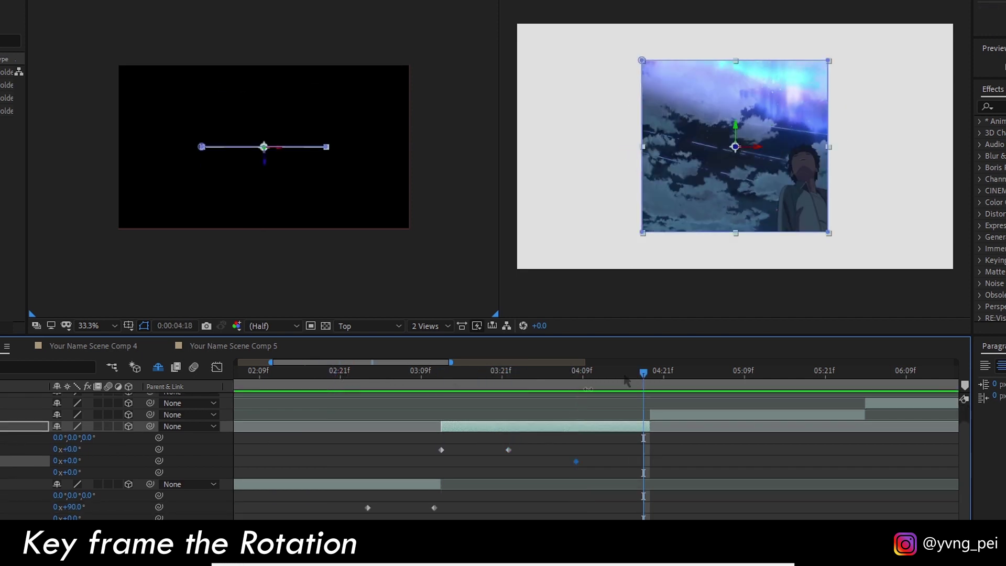
pyautogui.click(72, 460)
pyautogui.write('90')
pyautogui.press('Return')
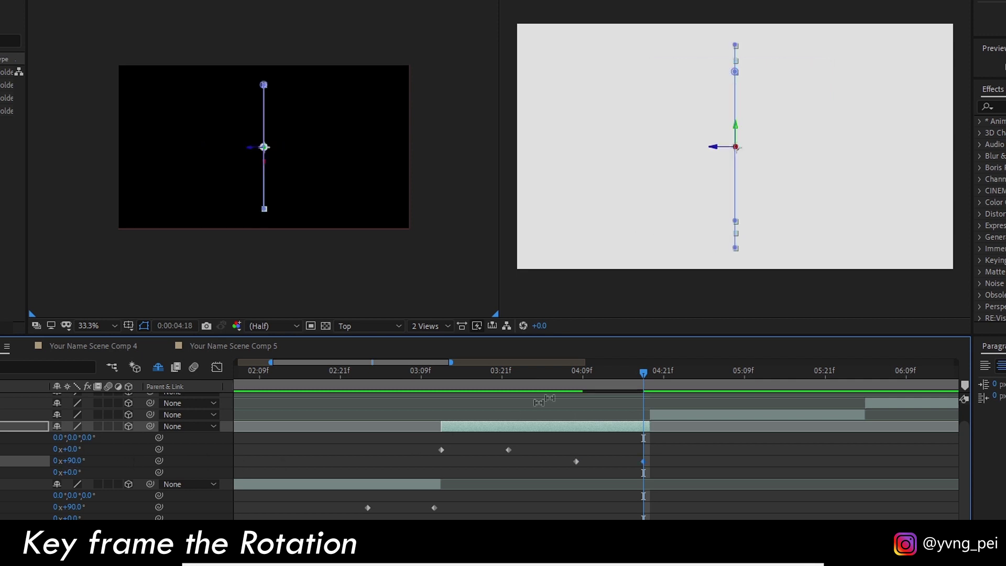
# - Keyframe layer 4's Y Rotation at -90° on its first frame, 0:00:04:19
pyautogui.press('pagedown')
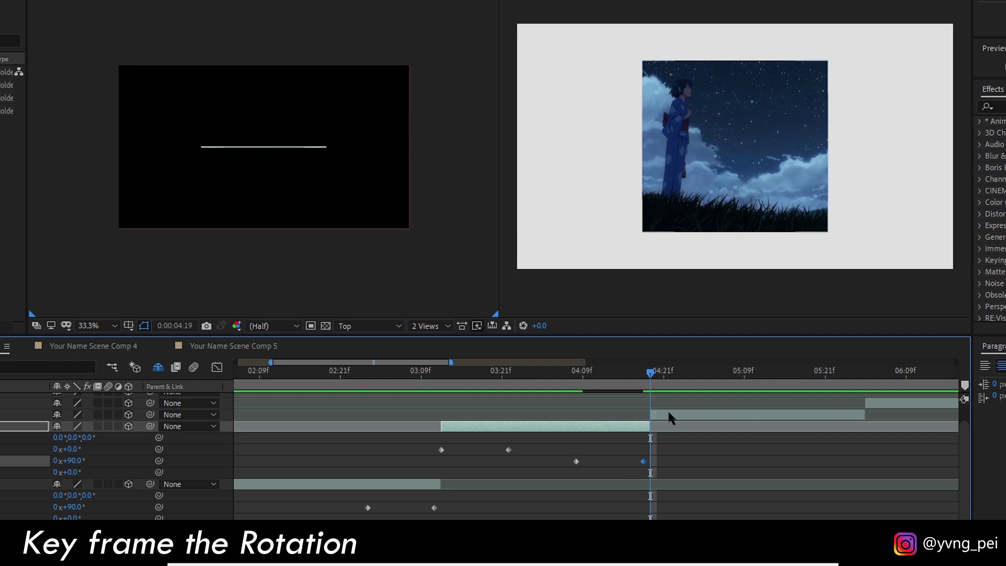
pyautogui.click(668, 414)
pyautogui.press('r')
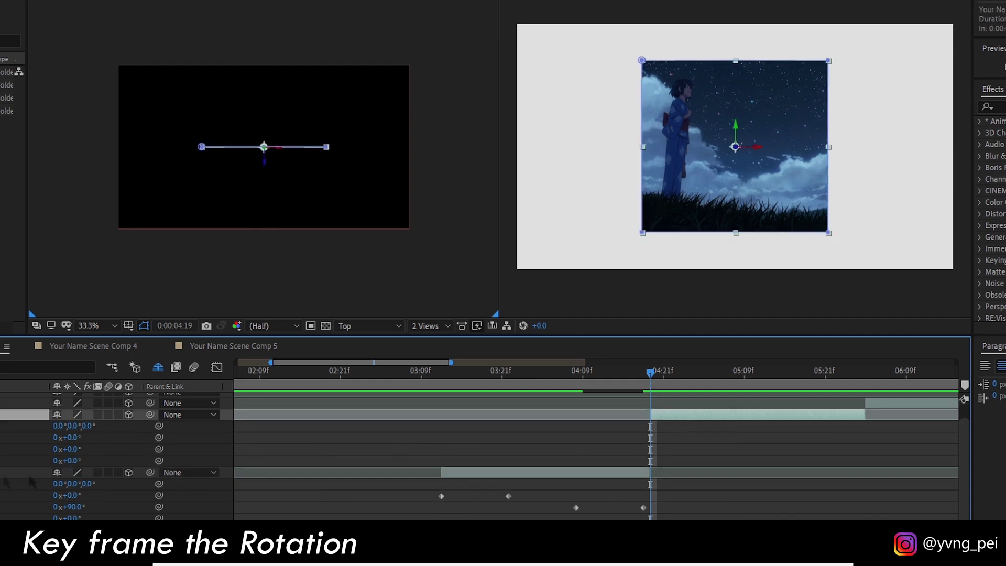
pyautogui.click(70, 449)
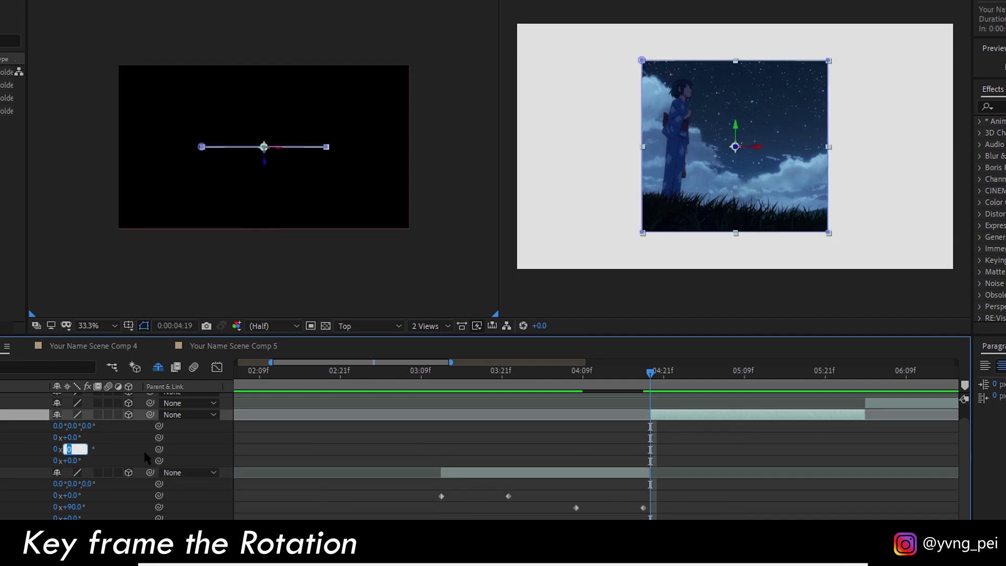
pyautogui.press('Return')
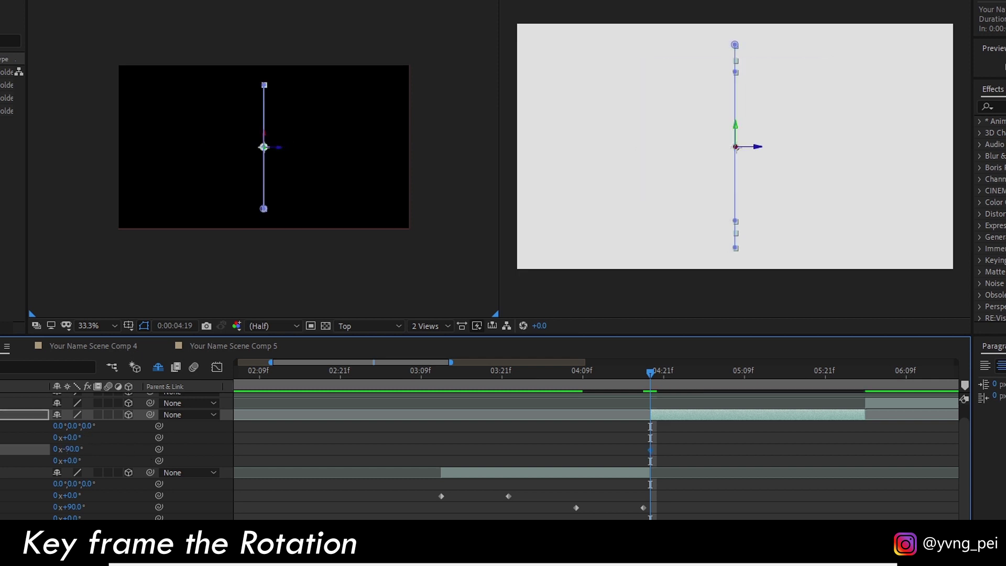
# - Set layer 4's Y Rotation to 0° at 0:00:05:05, ten frames after its first keyframe
pyautogui.hotkey('shift', 'pagedown')
pyautogui.click(76, 450)
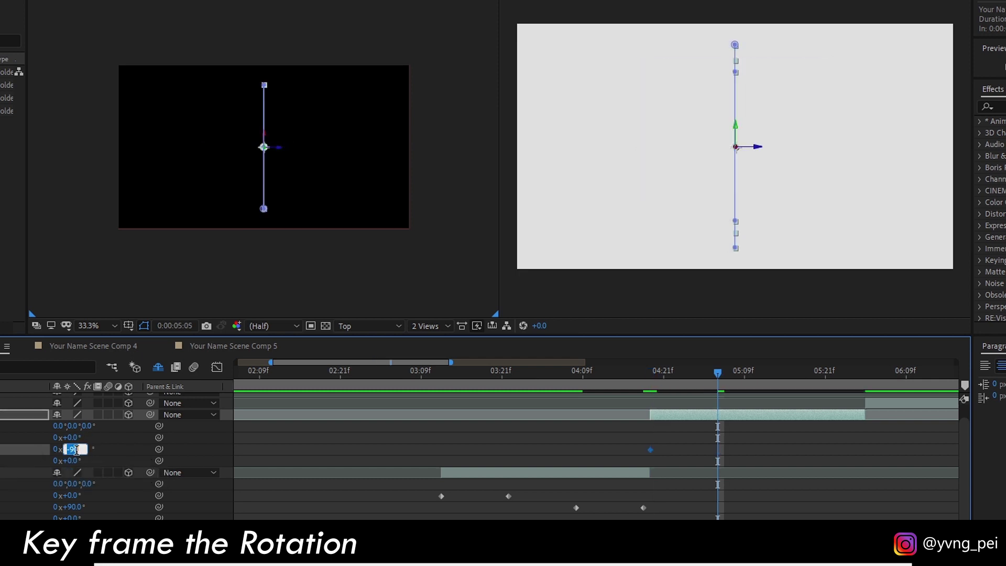
pyautogui.write('0')
pyautogui.press('Return')
# - Keyframe X and Z Rotation at -90° on layer 4 at 0:00:06:02 and at 90° on layer 3 at 0:00:06:03
pyautogui.click(585, 378)
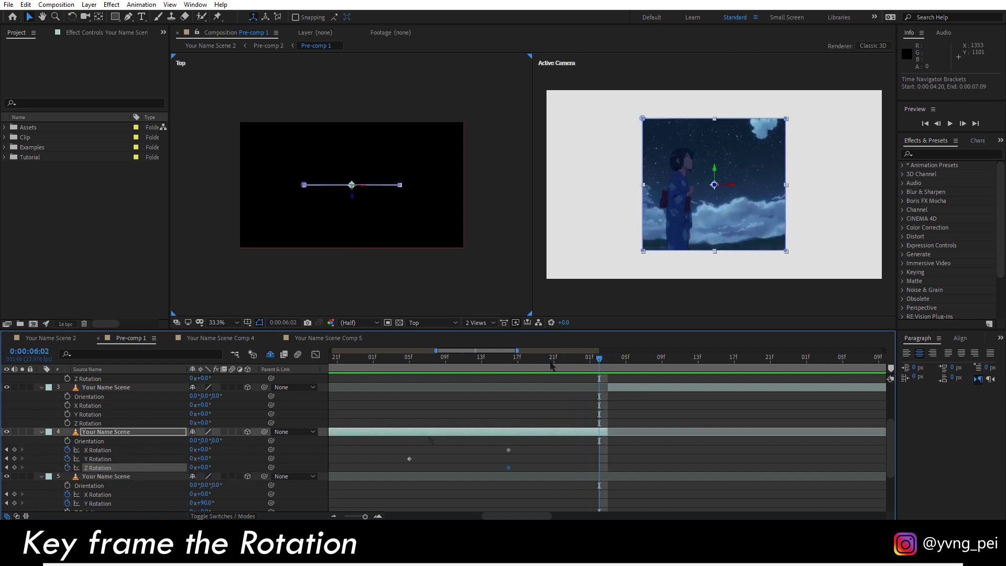
pyautogui.moveTo(203, 467); pyautogui.dragTo(189, 449)
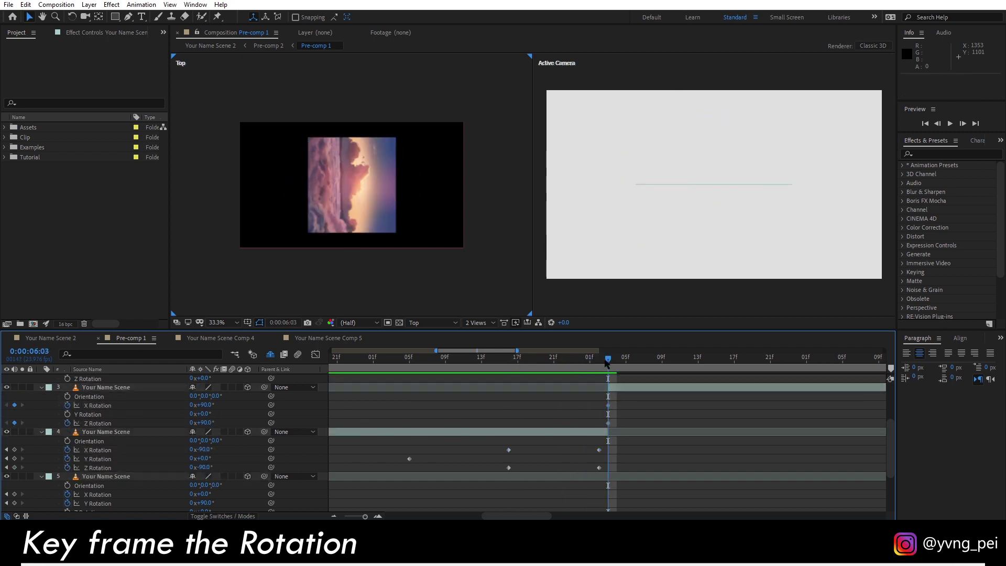
# - Keyframe layer 3's X and Z Rotation back to 0°, and rotate its Y and Z to 90° at the clip's end
pyautogui.moveTo(606, 358); pyautogui.dragTo(557, 361)
pyautogui.click(104, 441)
pyautogui.click(202, 458)
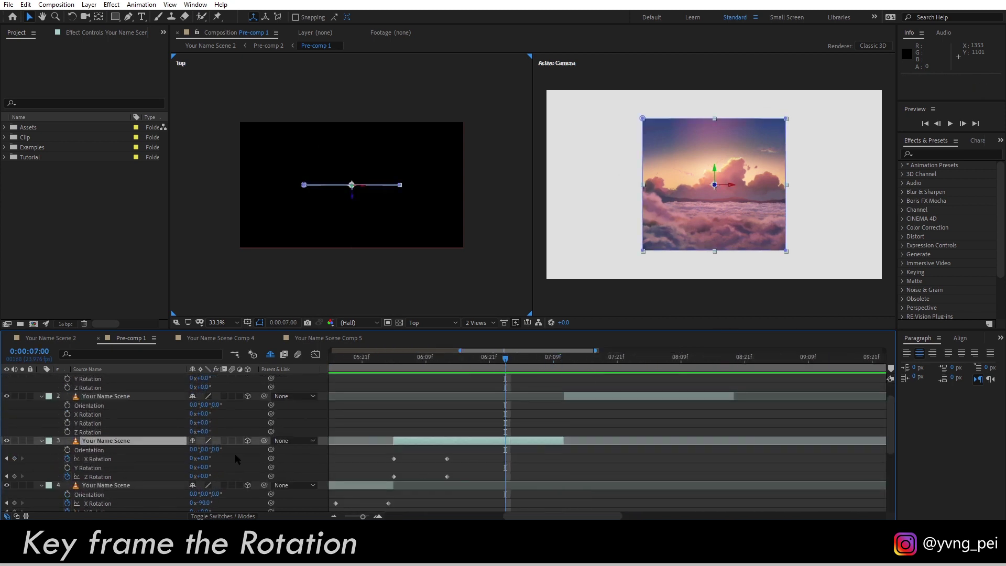
pyautogui.click(202, 467)
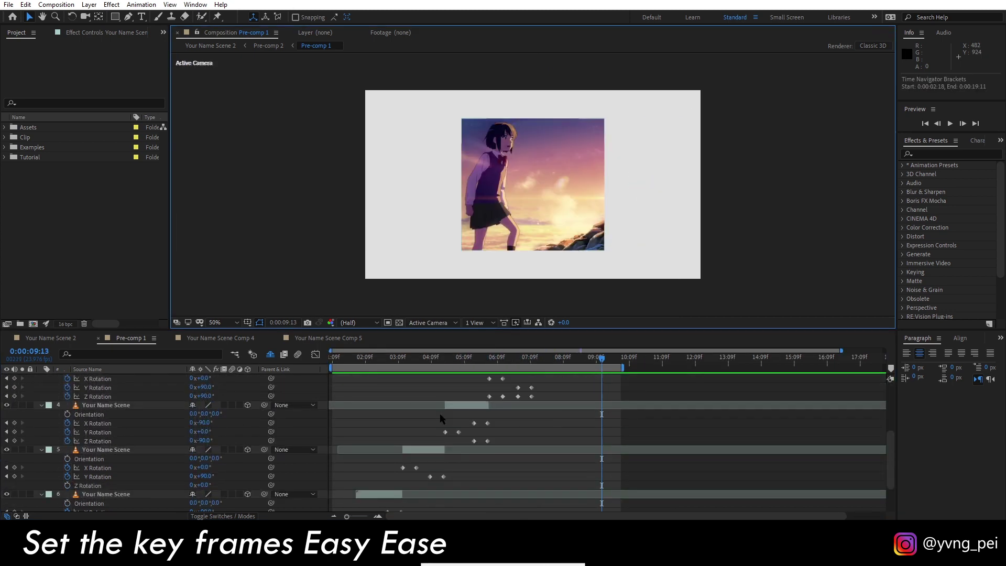
# - Apply Easy Ease to the rotation keyframes on layer 6, layer 5 and the layers above them
pyautogui.scroll(-2, 441, 419)
pyautogui.scroll(1, 359, 426)
pyautogui.click(359, 360)
pyautogui.moveTo(359, 362); pyautogui.dragTo(413, 359)
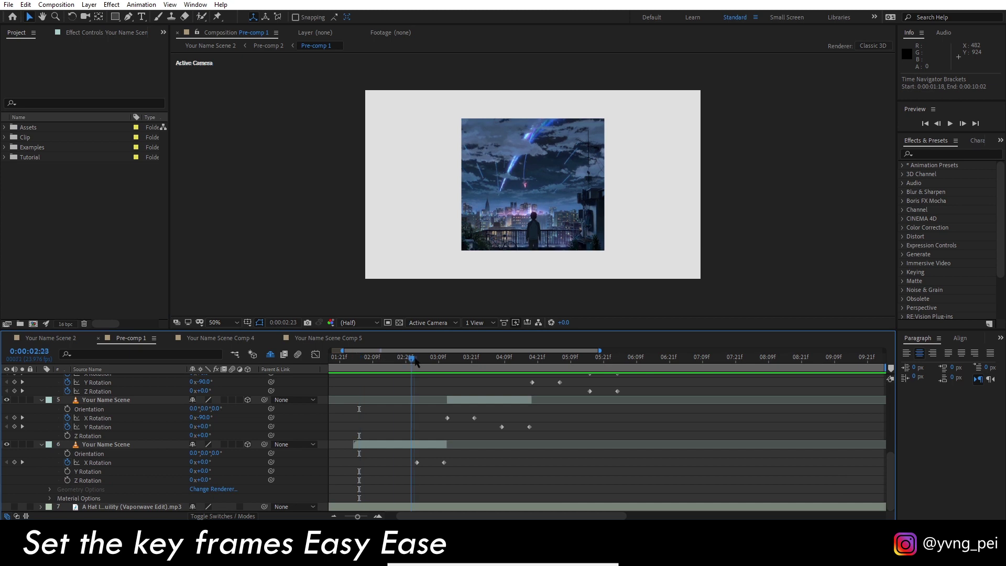
pyautogui.moveTo(389, 457); pyautogui.dragTo(486, 469)
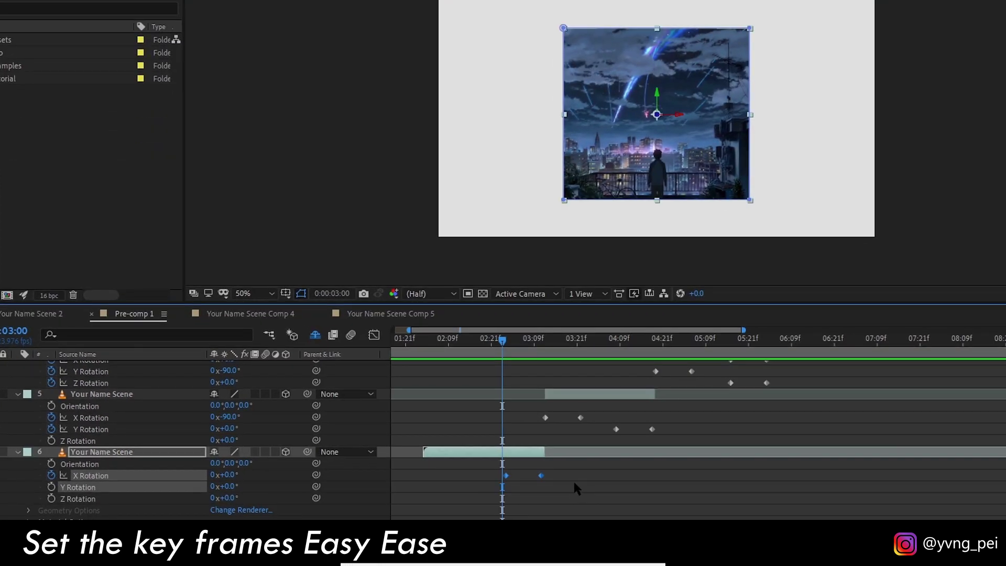
pyautogui.press('F9')
pyautogui.moveTo(524, 412); pyautogui.dragTo(673, 440)
pyautogui.press('F9')
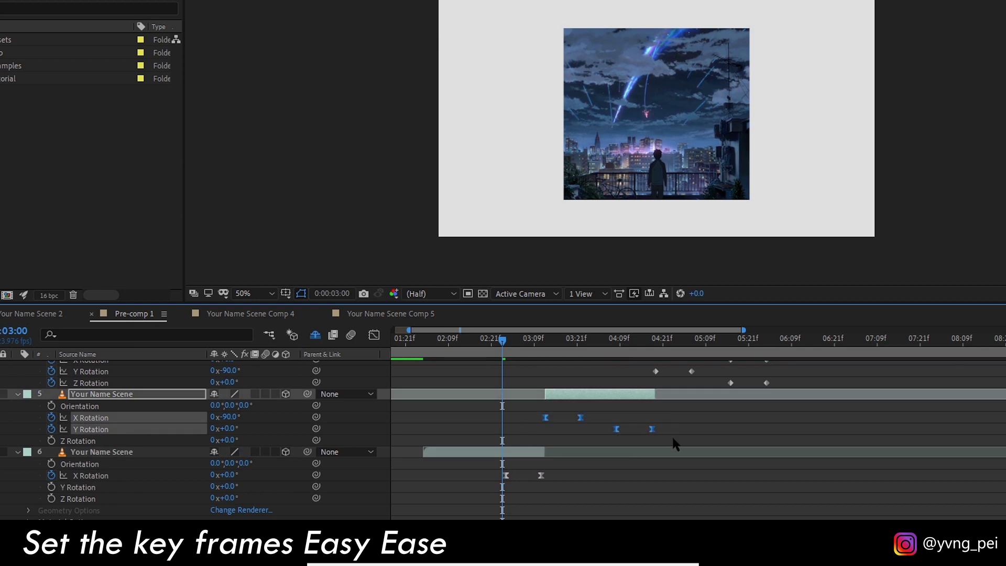
pyautogui.scroll(3, 671, 445)
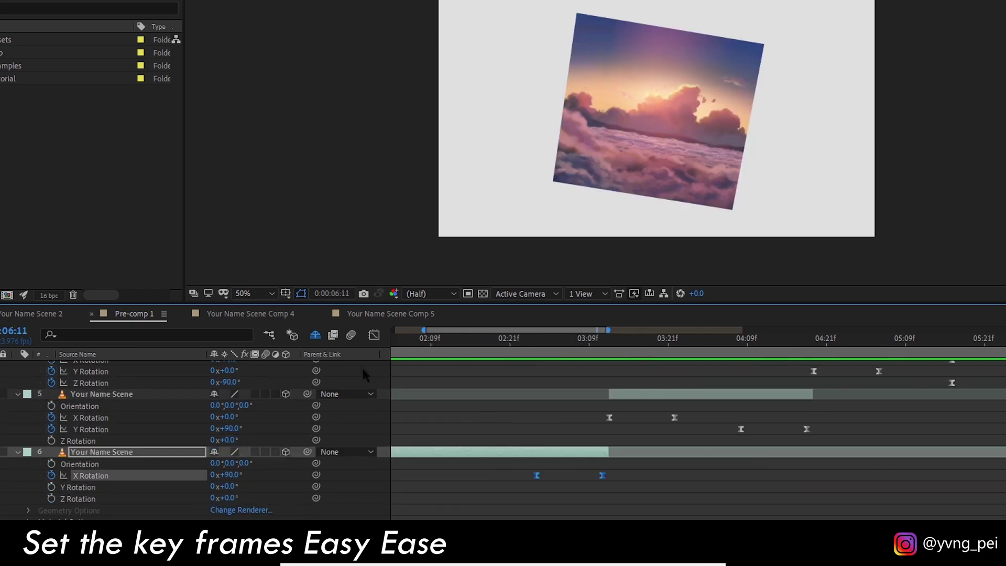
# - Lengthen the outgoing influence of layer 6's first X Rotation keyframe in the speed graph so the speed peaks near the cut
pyautogui.click(374, 335)
pyautogui.moveTo(510, 469); pyautogui.dragTo(522, 495)
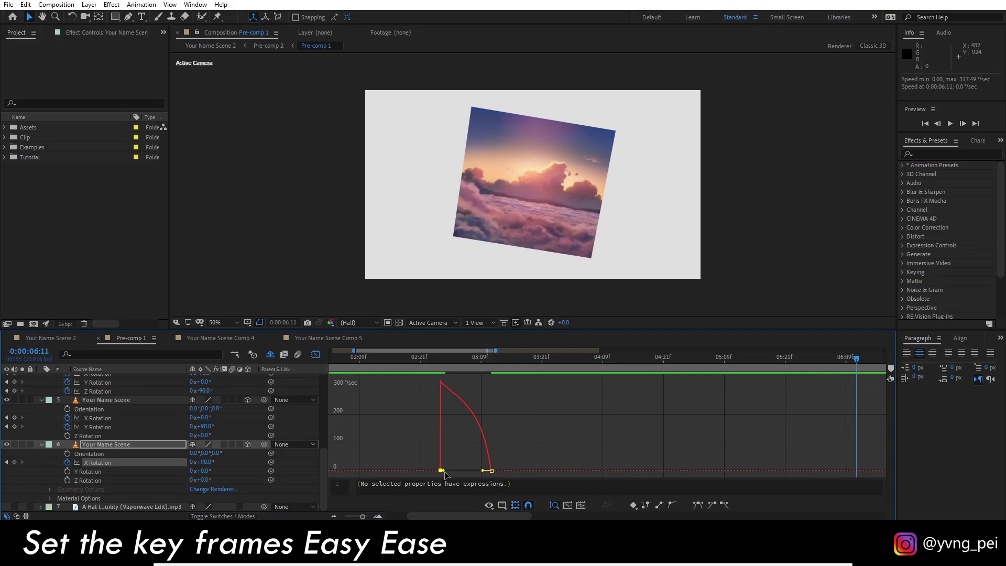
pyautogui.moveTo(537, 486); pyautogui.dragTo(546, 490)
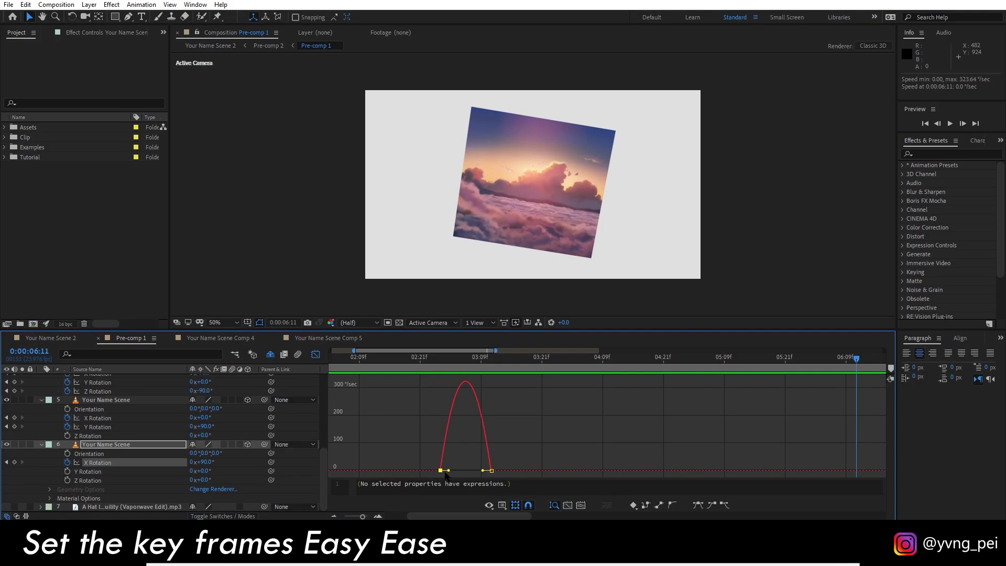
pyautogui.moveTo(448, 471); pyautogui.dragTo(473, 471)
pyautogui.click(315, 354)
# - Lengthen the incoming influence of layer 5's second X Rotation keyframe in the speed graph so the clip enters fast and slows down
pyautogui.moveTo(855, 358); pyautogui.dragTo(516, 359)
pyautogui.moveTo(487, 413); pyautogui.dragTo(556, 422)
pyautogui.click(316, 355)
pyautogui.moveTo(514, 471); pyautogui.dragTo(499, 471)
pyautogui.moveTo(530, 470); pyautogui.dragTo(522, 470)
pyautogui.click(316, 355)
# - Lengthen the incoming influence of layer 4's second Y Rotation keyframe to 100% in the speed graph
pyautogui.moveTo(442, 418); pyautogui.dragTo(490, 433)
pyautogui.click(315, 354)
pyautogui.click(315, 355)
pyautogui.click(316, 355)
pyautogui.moveTo(485, 471); pyautogui.dragTo(470, 470)
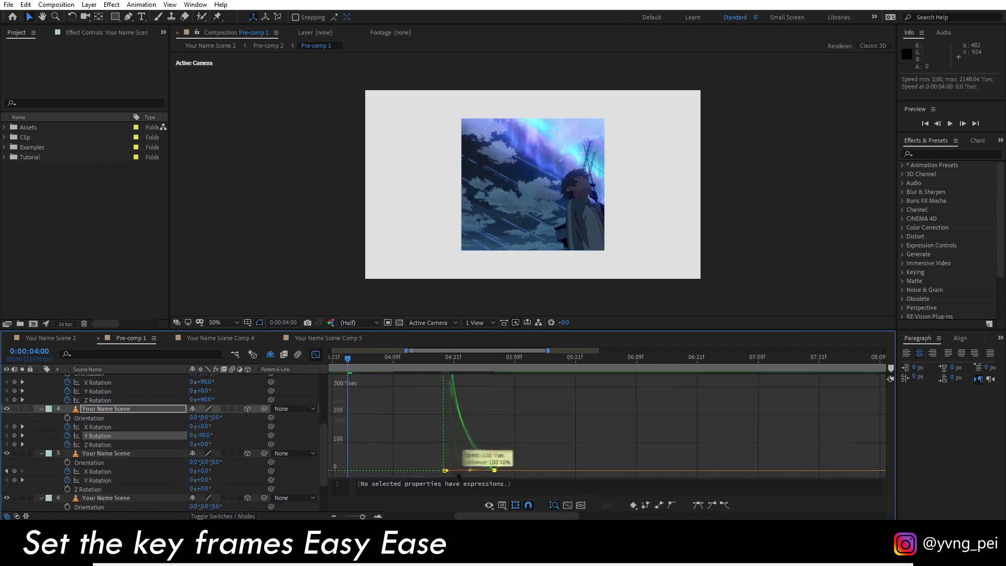
pyautogui.click(315, 355)
# - Reshape the speed graphs of the next rotation keyframes on layers 4 and 3 so the speed peaks at their cut
pyautogui.moveTo(450, 359); pyautogui.dragTo(497, 381)
pyautogui.moveTo(455, 448); pyautogui.dragTo(530, 476)
pyautogui.click(315, 355)
pyautogui.click(316, 355)
pyautogui.moveTo(502, 378); pyautogui.dragTo(615, 432)
pyautogui.click(315, 354)
pyautogui.moveTo(539, 426); pyautogui.dragTo(506, 425)
pyautogui.moveTo(705, 401); pyautogui.dragTo(768, 391)
pyautogui.click(315, 355)
# - Reshape the speed graphs of the remaining rotation keyframes on the upper layers so the fastest motion falls at the cuts
pyautogui.moveTo(438, 359); pyautogui.dragTo(691, 359)
pyautogui.scroll(3, 426, 419)
pyautogui.moveTo(374, 445); pyautogui.dragTo(708, 463)
pyautogui.click(315, 355)
pyautogui.moveTo(615, 454); pyautogui.dragTo(649, 454)
pyautogui.moveTo(711, 442); pyautogui.dragTo(682, 457)
pyautogui.click(315, 355)
pyautogui.moveTo(445, 393); pyautogui.dragTo(569, 418)
pyautogui.click(316, 354)
pyautogui.moveTo(526, 460); pyautogui.dragTo(509, 460)
pyautogui.click(315, 354)
pyautogui.scroll(-5, 511, 419)
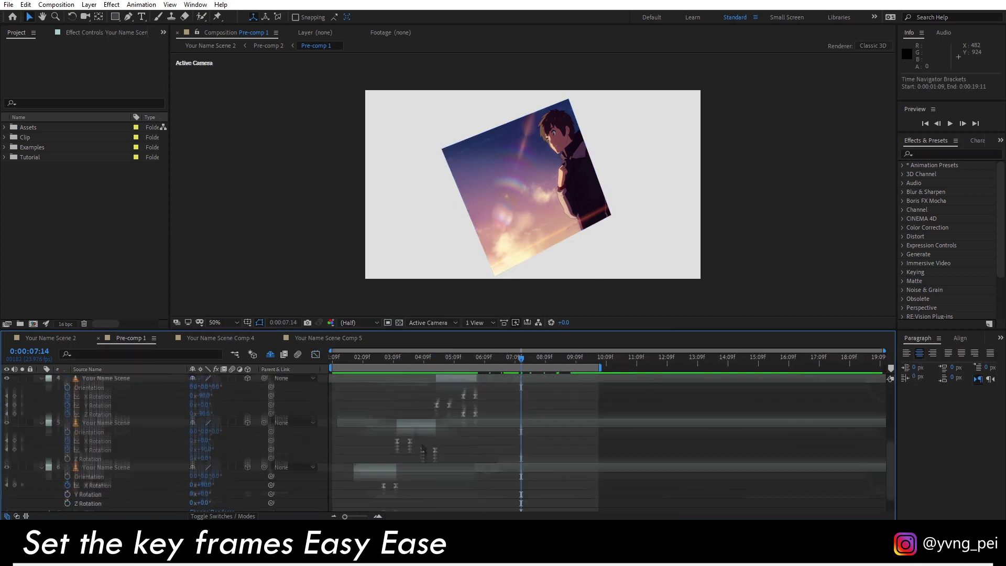
# - Enlarge the timeline area and show only the keyframed rotation properties of all layers
pyautogui.moveTo(511, 330); pyautogui.dragTo(511, 292)
pyautogui.press('u')
pyautogui.press('u')
pyautogui.scroll(-2, 413, 397)
# - Preview the eased transitions from the start of the clips and park the playhead at 0:00:02:20
pyautogui.click(356, 319)
pyautogui.press('space')
pyautogui.press('space')
pyautogui.click(373, 320)
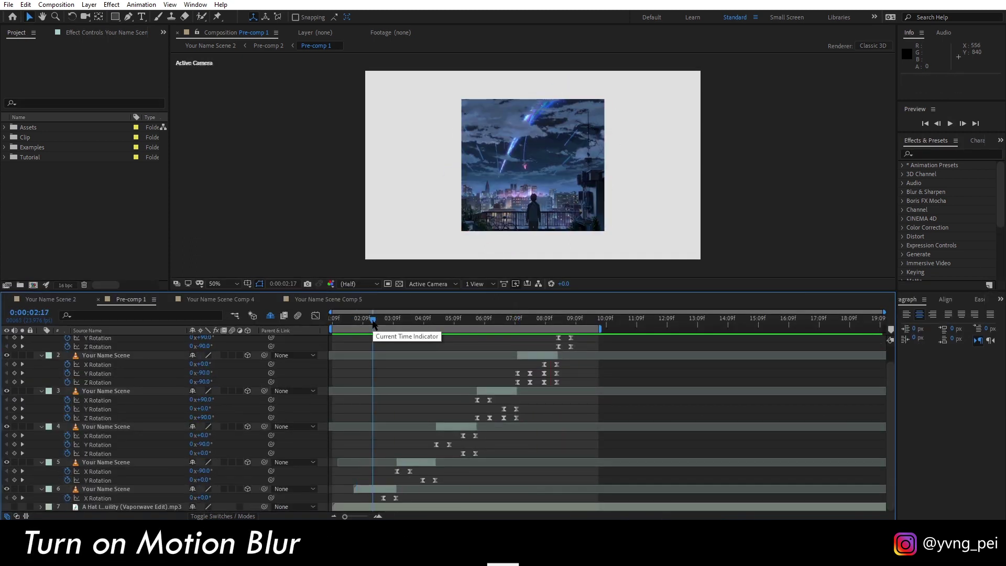
pyautogui.moveTo(373, 323); pyautogui.dragTo(377, 325)
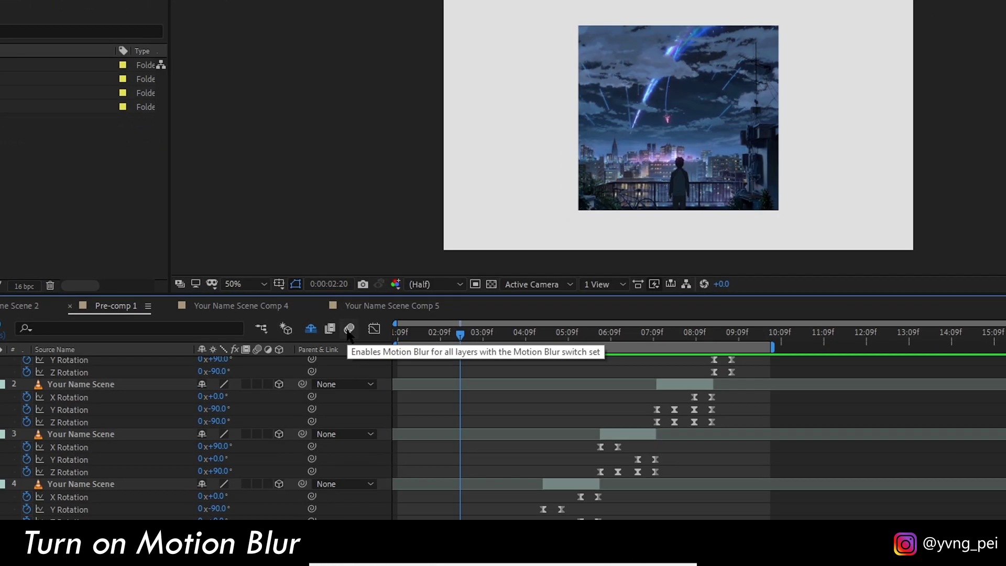
# - Enable motion blur for the composition and for layers 1 to 6, and preview the transitions
pyautogui.click(348, 331)
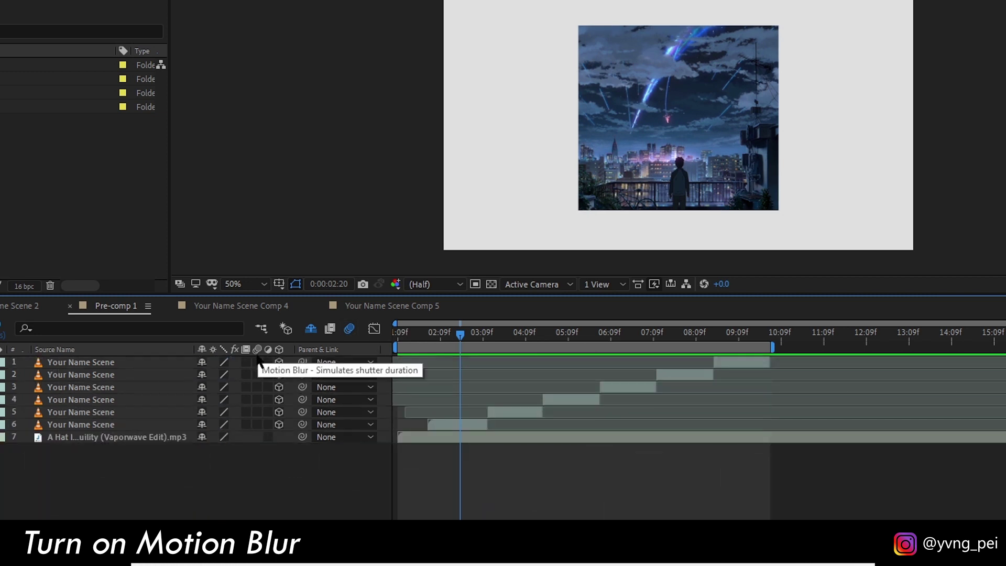
pyautogui.moveTo(257, 362); pyautogui.dragTo(262, 419)
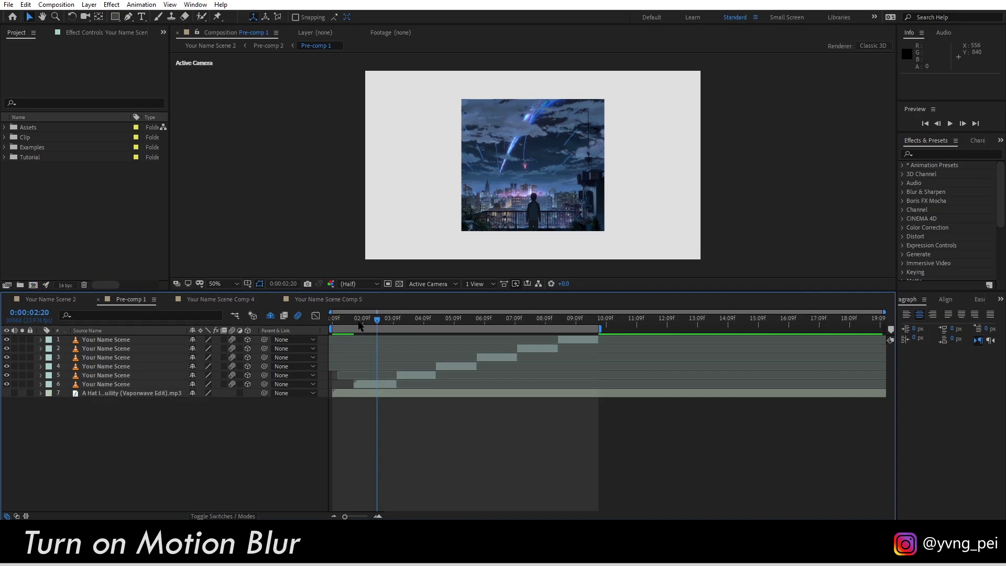
pyautogui.click(423, 337)
pyautogui.press('space')
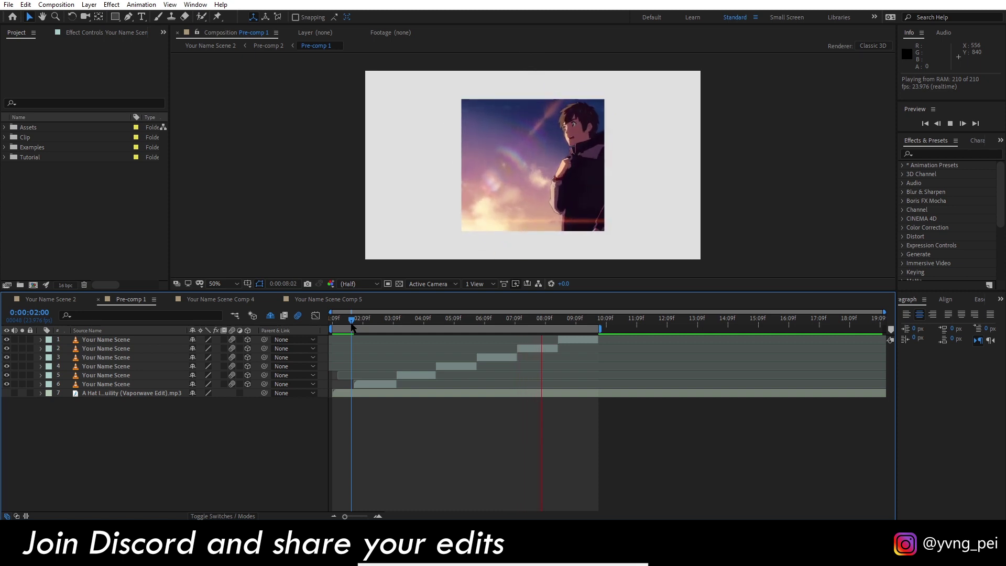
# - Shorten layer 2's rotation moves by shifting its inner X, Y and Z keyframes closer to the clip's start and end
pyautogui.moveTo(351, 326); pyautogui.dragTo(429, 337)
pyautogui.click(550, 349)
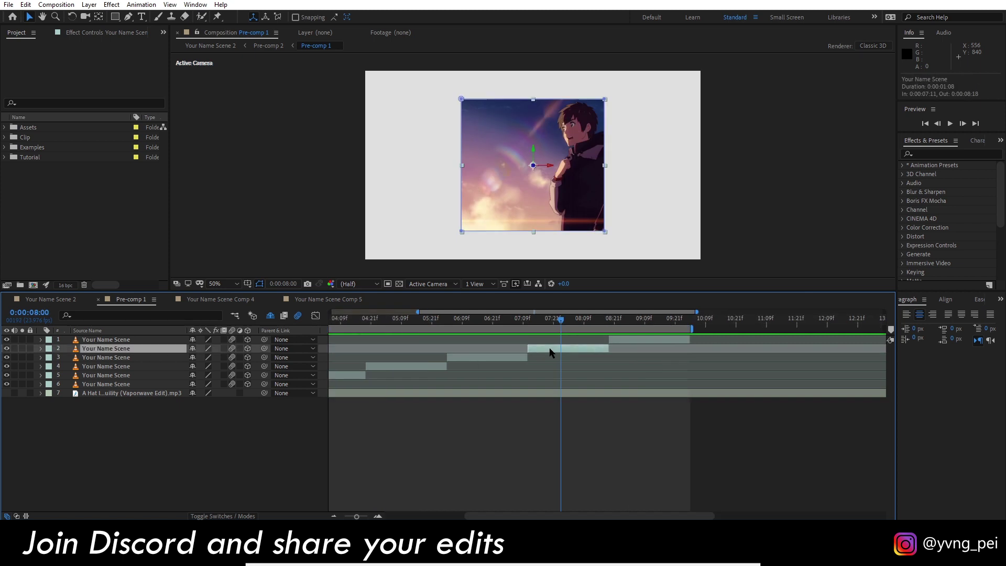
pyautogui.press('u')
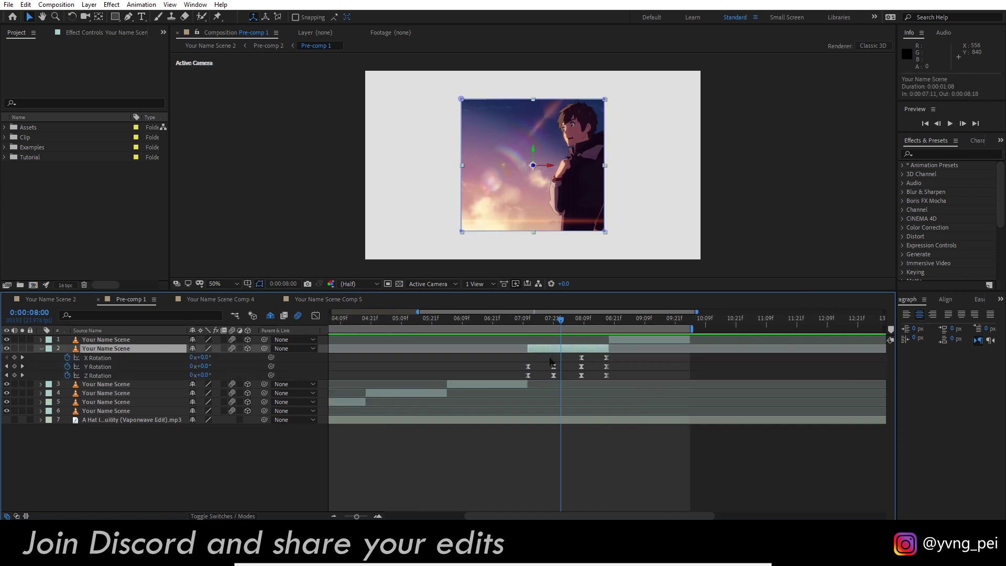
pyautogui.click(553, 366)
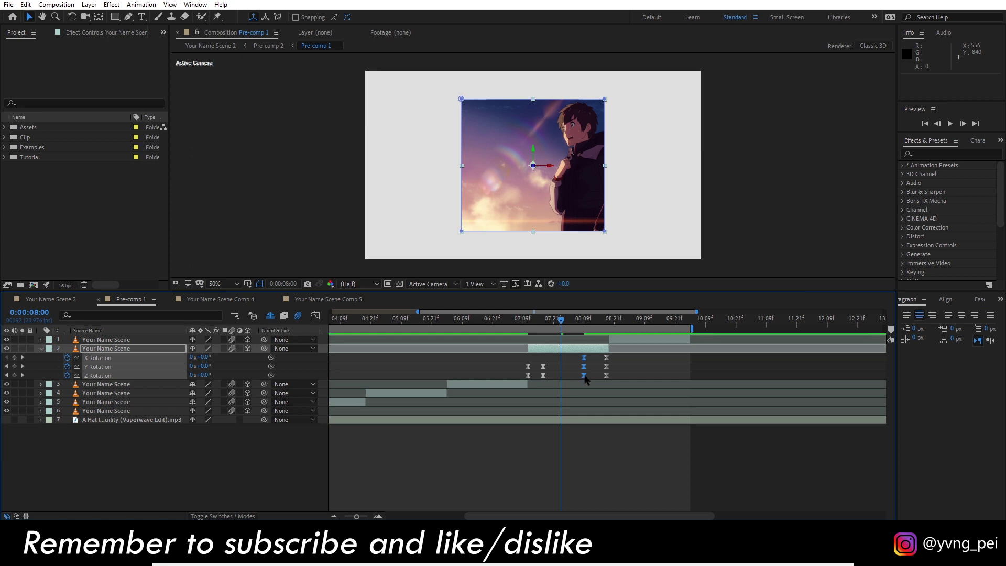
# - Move layer 1's second set of X, Y and Z Rotation keyframes earlier, to 0:00:09:01
pyautogui.click(629, 341)
pyautogui.press('u')
pyautogui.moveTo(650, 348); pyautogui.dragTo(627, 367)
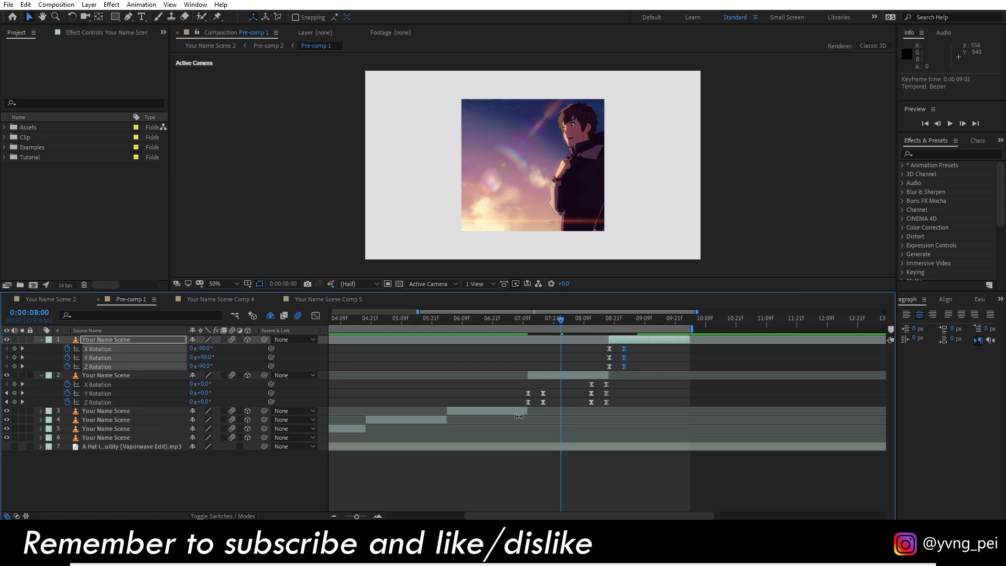
# - Reveal layer 3's rotation keyframes and select the Y and Z keyframes that start its exit rotation
pyautogui.click(516, 413)
pyautogui.press('u')
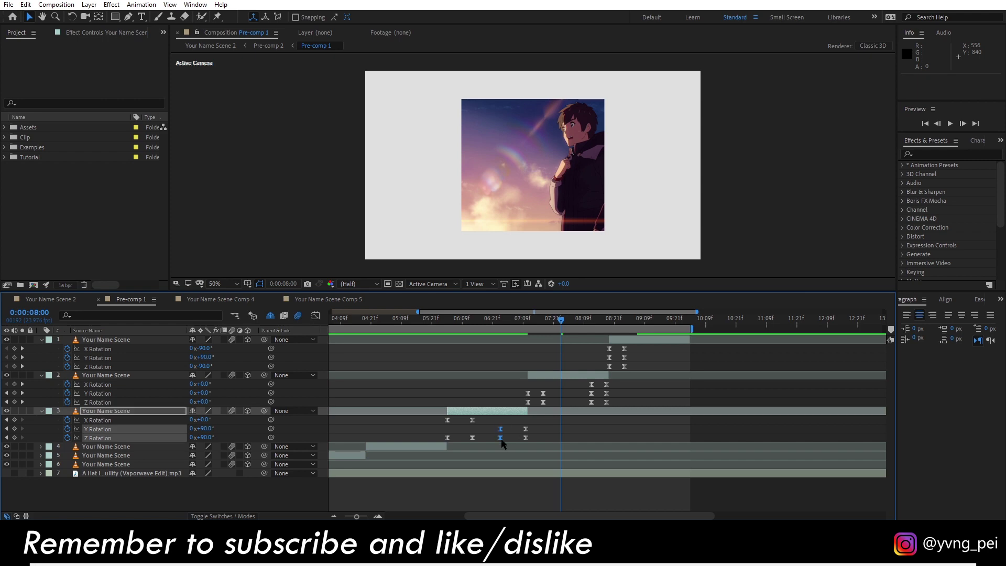